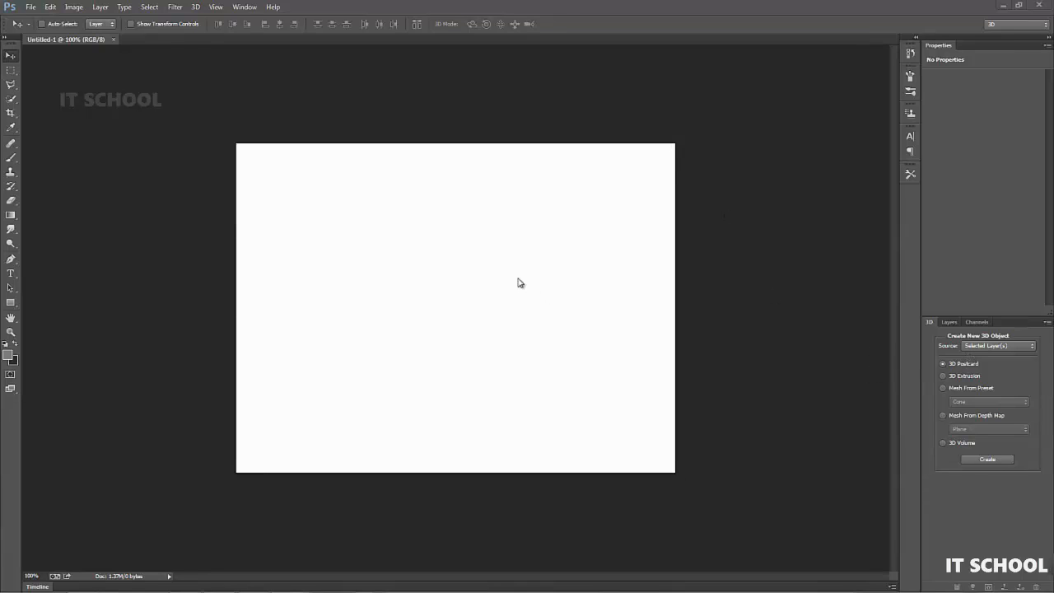
Step: Get more 3D content online and open the Archive3D partner site from the Models and meshes offer
{"action": "left_click", "coordinate": [196, 9]}
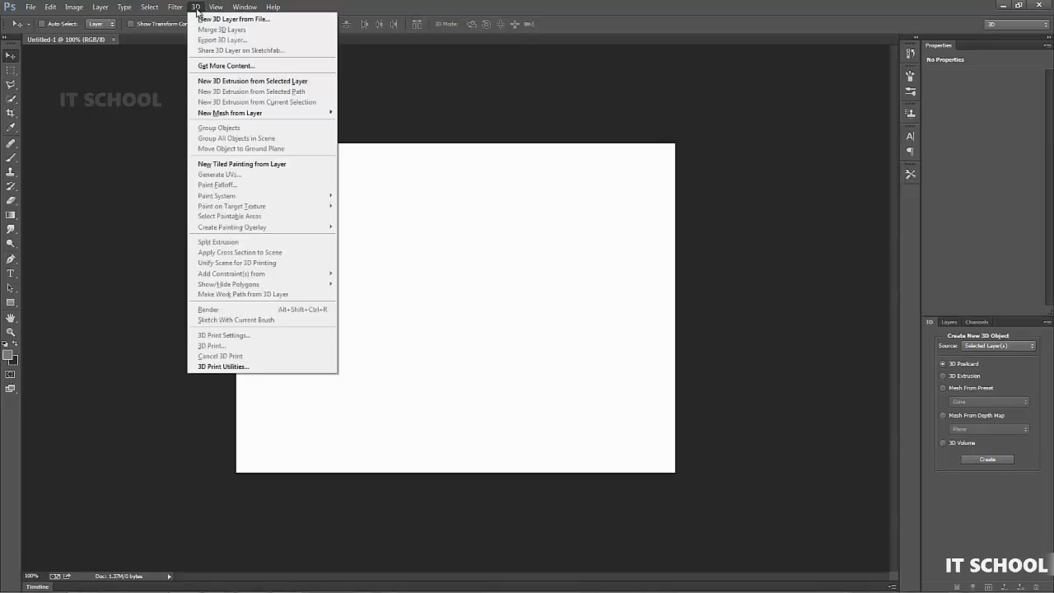
{"action": "left_click", "coordinate": [210, 73]}
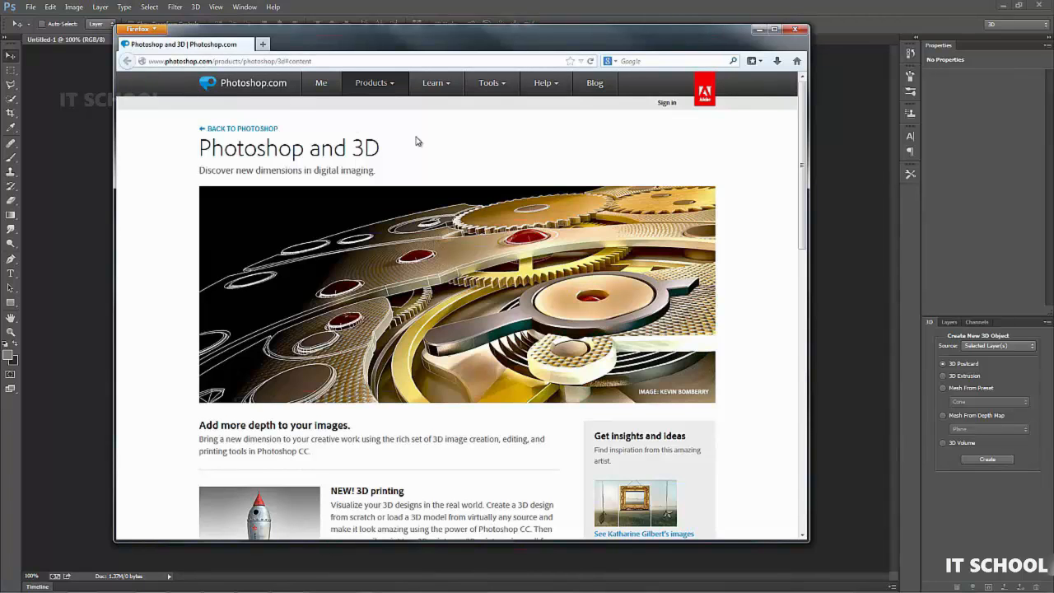
{"action": "scroll", "coordinate": [416, 142], "scroll_direction": "down", "scroll_amount": 8}
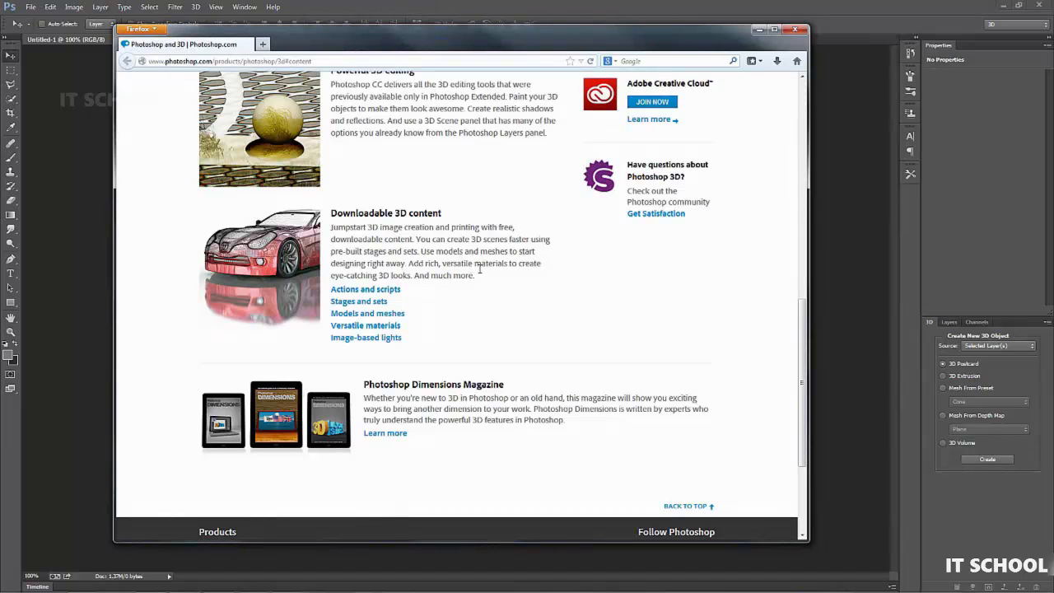
{"action": "left_click", "coordinate": [351, 316]}
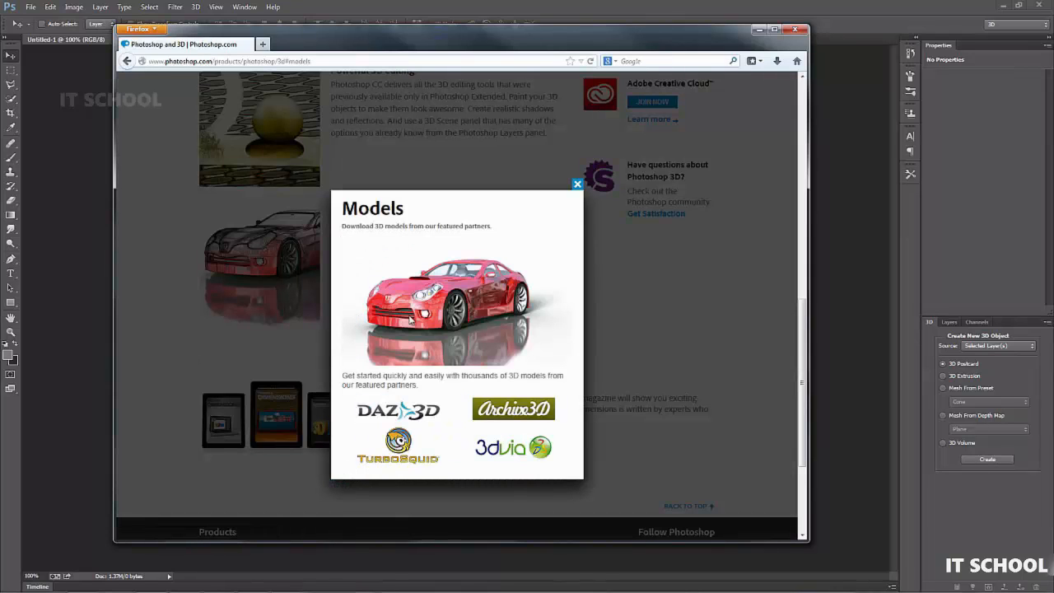
{"action": "left_click", "coordinate": [528, 419]}
Step: Browse Archive3D's Land Transport category and open the Jeep 3D Model page
{"action": "scroll", "coordinate": [528, 419], "scroll_direction": "down", "scroll_amount": 2}
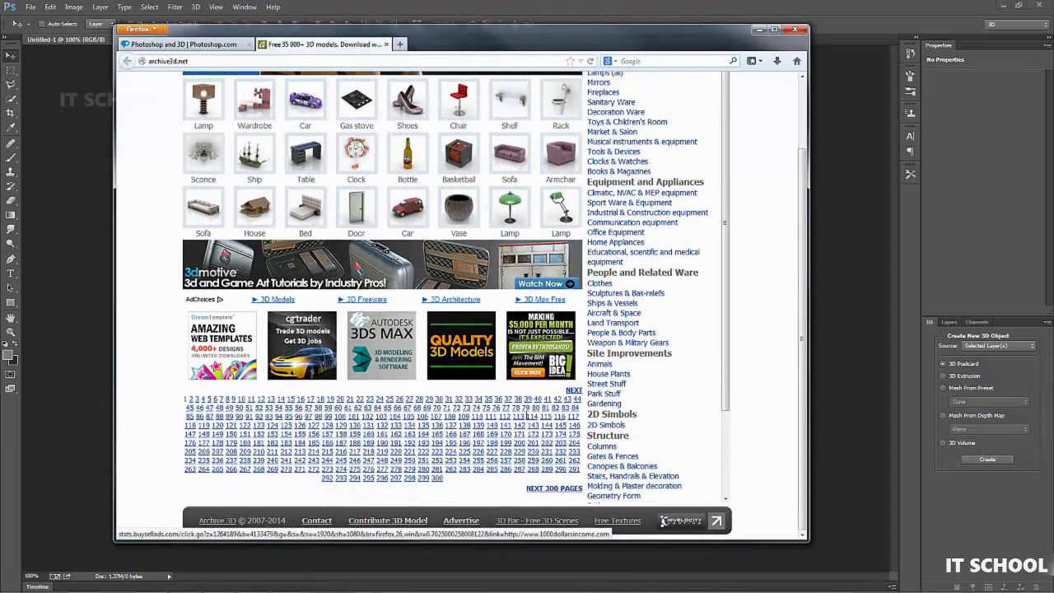
{"action": "scroll", "coordinate": [528, 420], "scroll_direction": "up", "scroll_amount": 2}
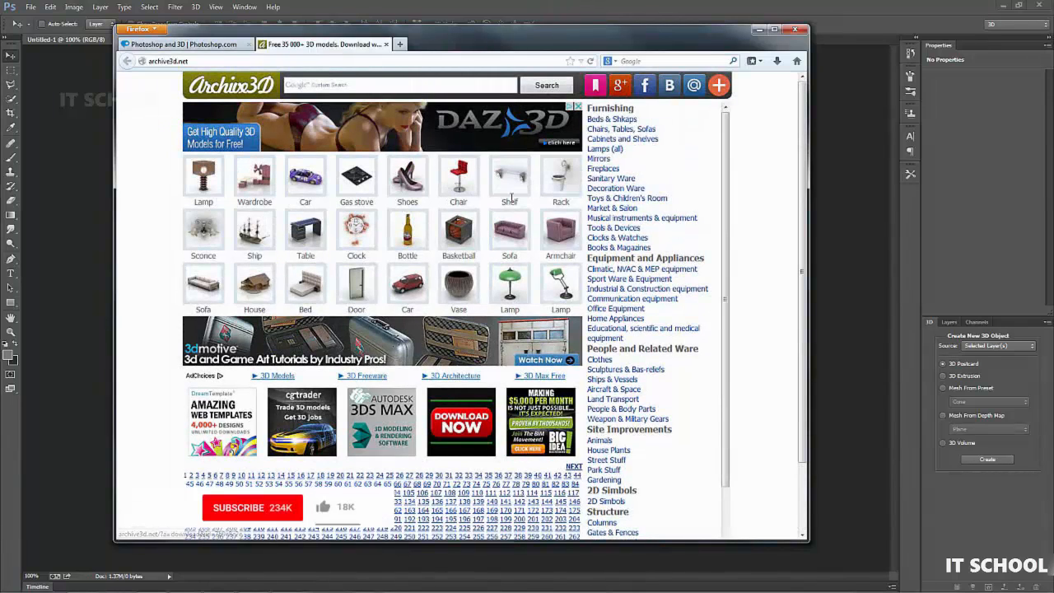
{"action": "left_click", "coordinate": [630, 402]}
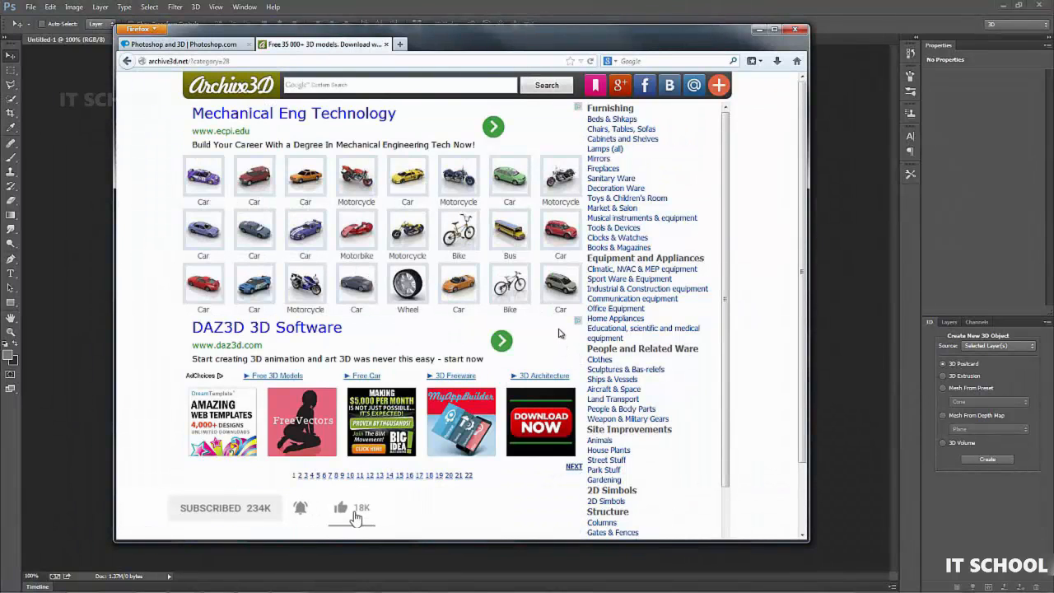
{"action": "scroll", "coordinate": [346, 429], "scroll_direction": "down", "scroll_amount": 1}
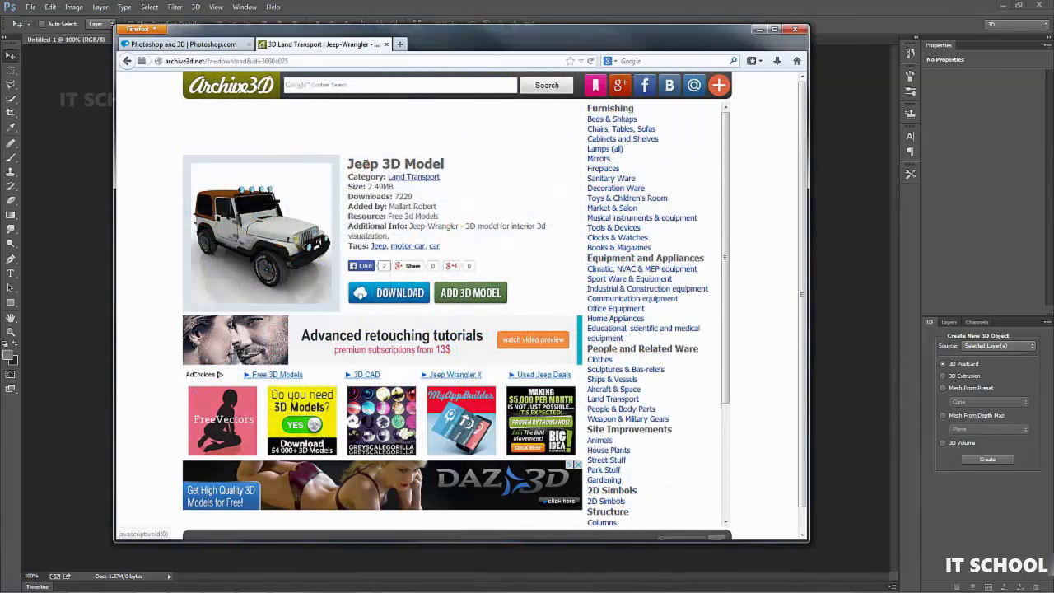
Step: Download the Jeep model archive, accepting the download terms, and minimize the browser
{"action": "left_click", "coordinate": [410, 295]}
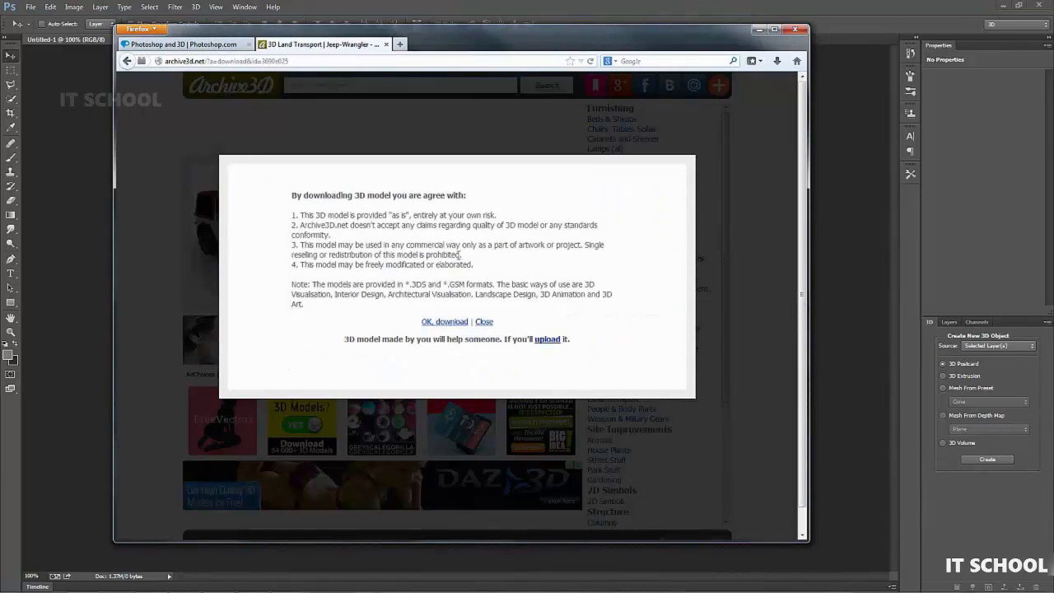
{"action": "left_click", "coordinate": [441, 321]}
{"action": "left_click", "coordinate": [503, 350]}
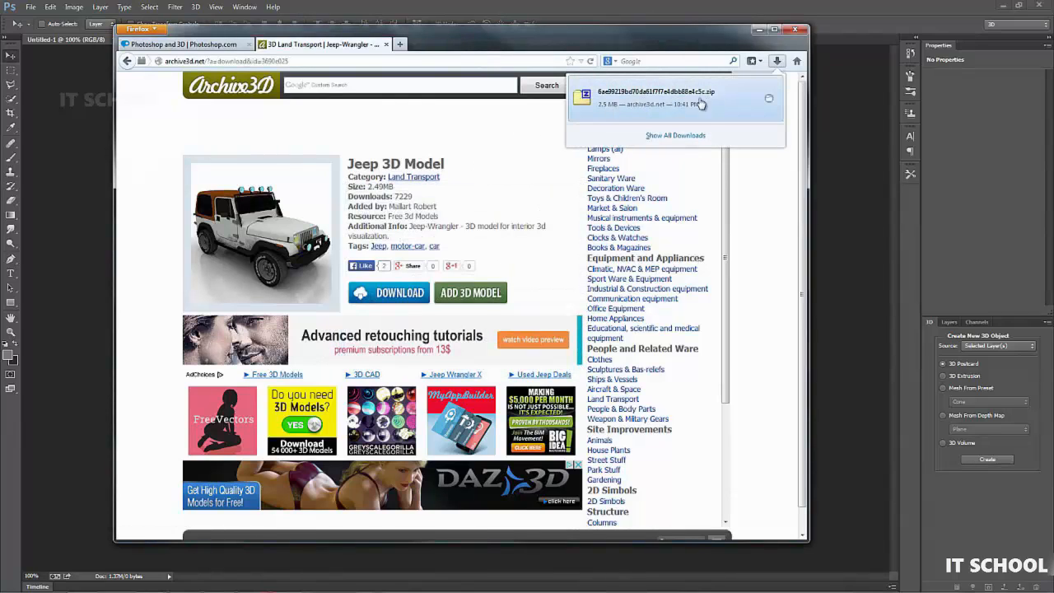
{"action": "left_click", "coordinate": [759, 32]}
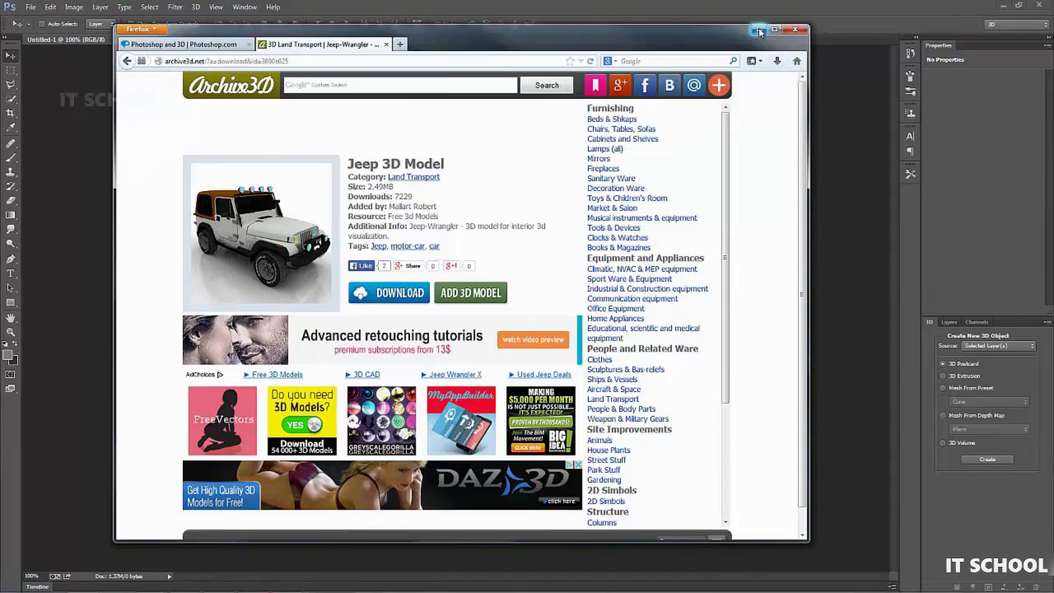
{"action": "left_click", "coordinate": [760, 32]}
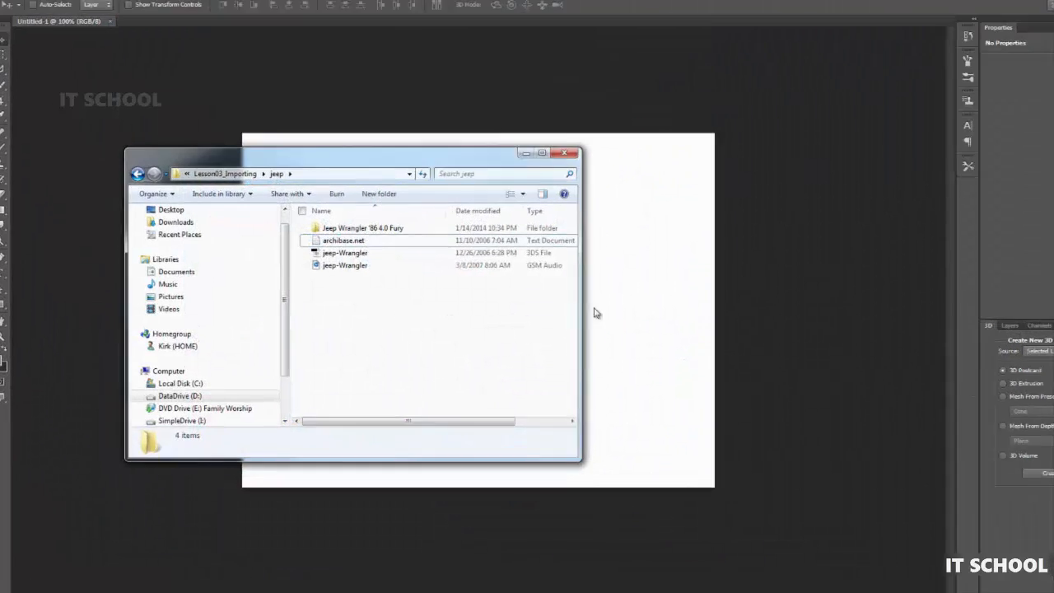
Step: Examine the extracted jeep folder, including the jeep-Wrangler 3DS file and the textures in the Jeep Wrangler '86 4.0 Fury subfolder
{"action": "left_click_drag", "start_coordinate": [554, 303], "coordinate": [620, 312]}
{"action": "left_click_drag", "start_coordinate": [886, 332], "coordinate": [925, 332]}
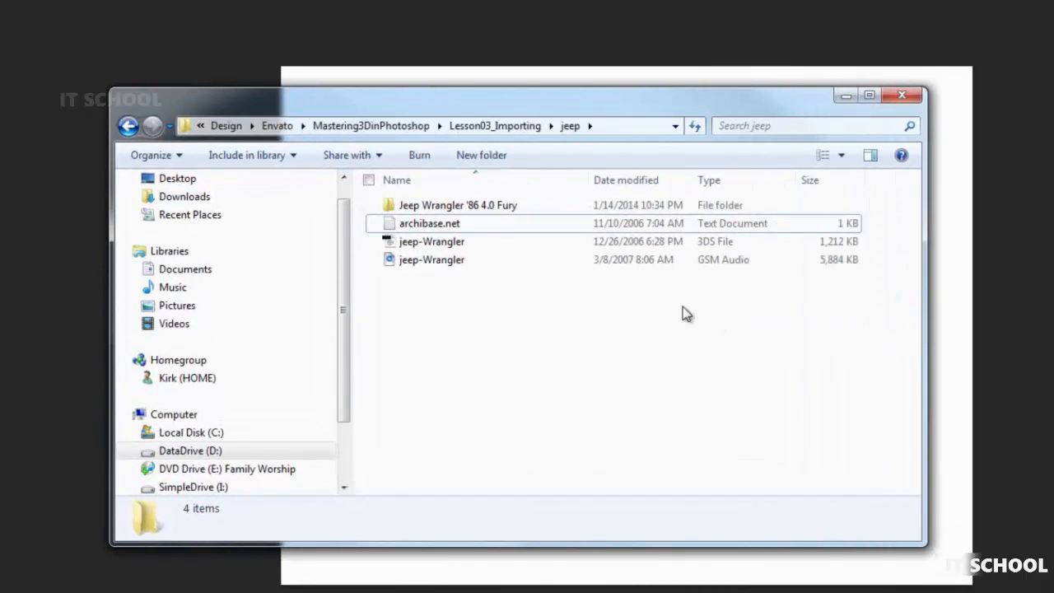
{"action": "left_click", "coordinate": [417, 226]}
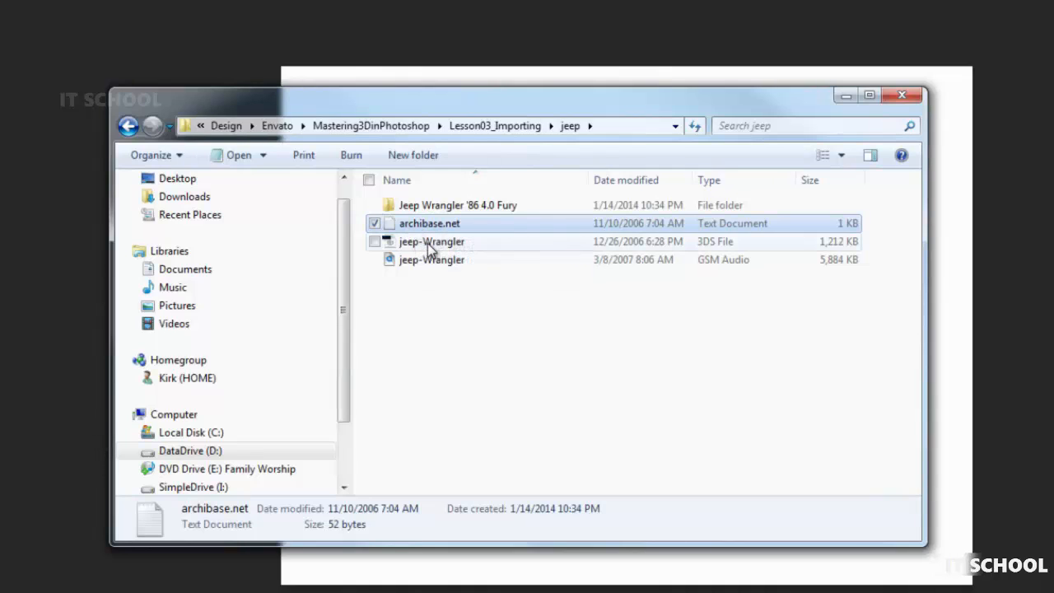
{"action": "left_click", "coordinate": [428, 243]}
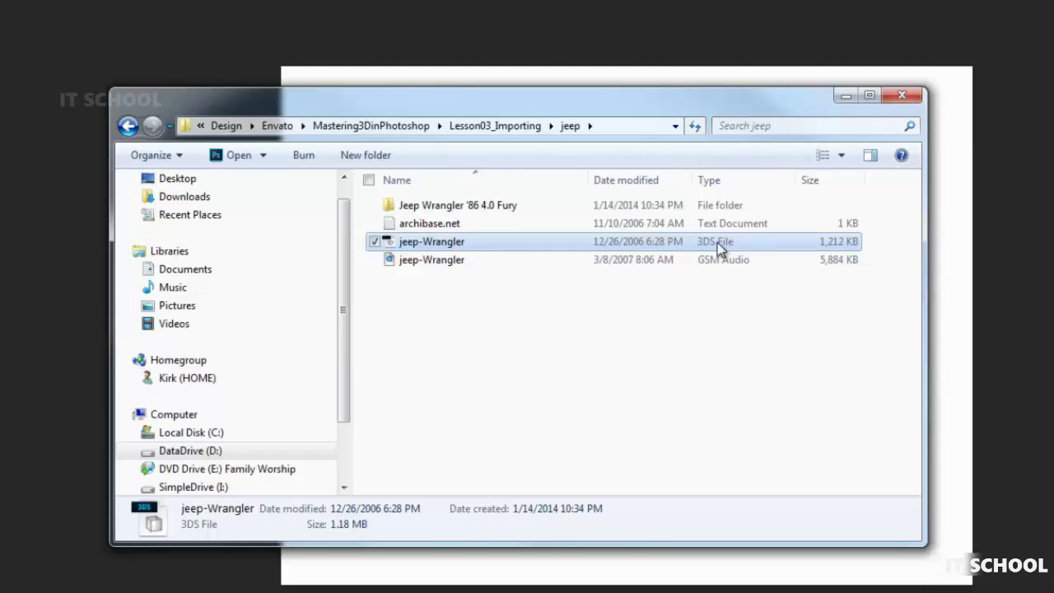
{"action": "double_click", "coordinate": [402, 210]}
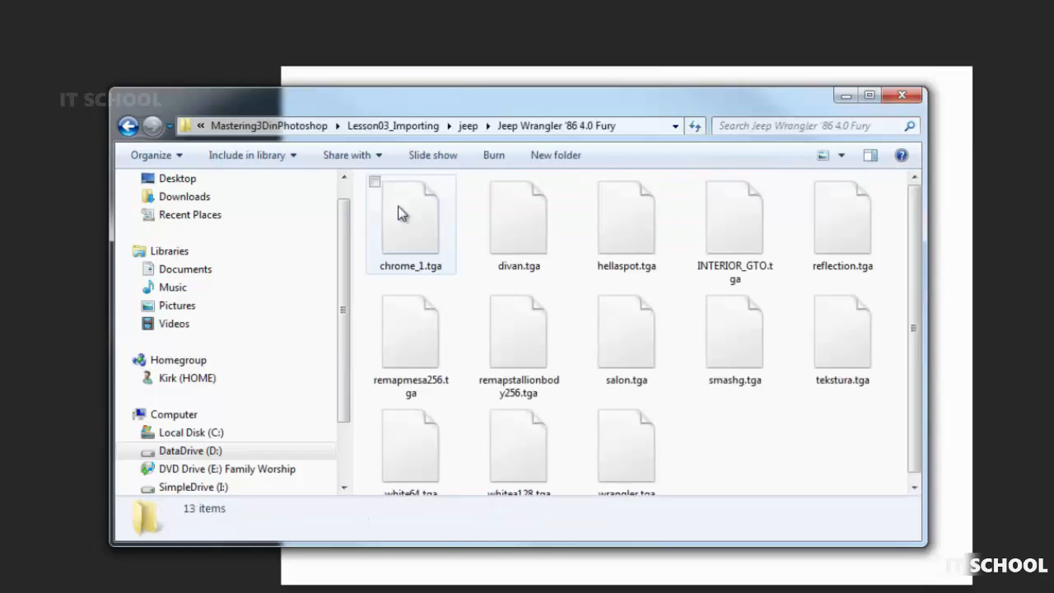
{"action": "left_click", "coordinate": [468, 126]}
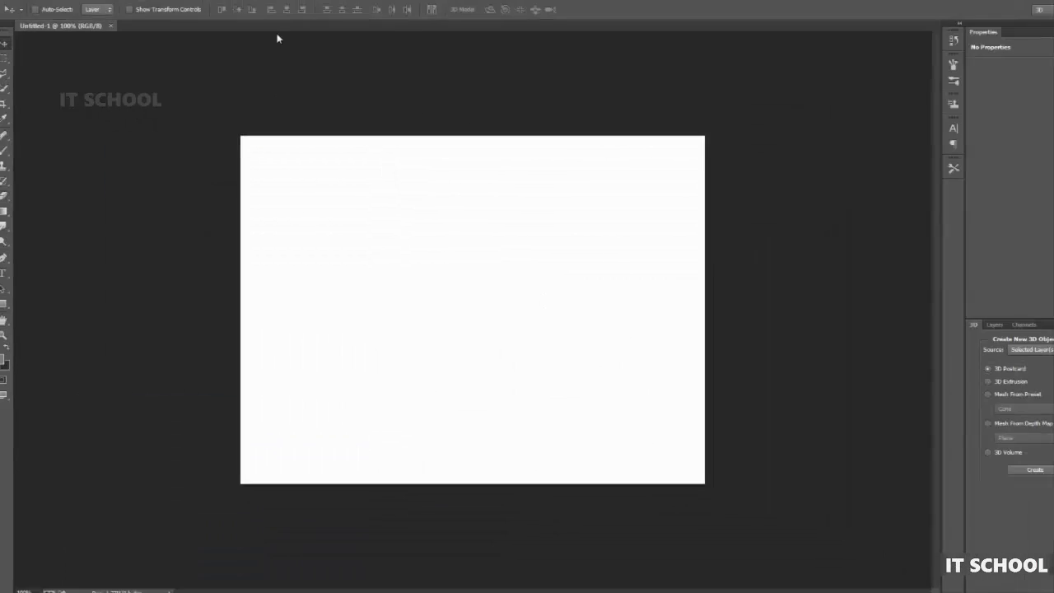
Step: Import the jeep-Wrangler 3DS file as a new 3D layer, keeping the scene size units in Pixels
{"action": "left_click", "coordinate": [197, 7]}
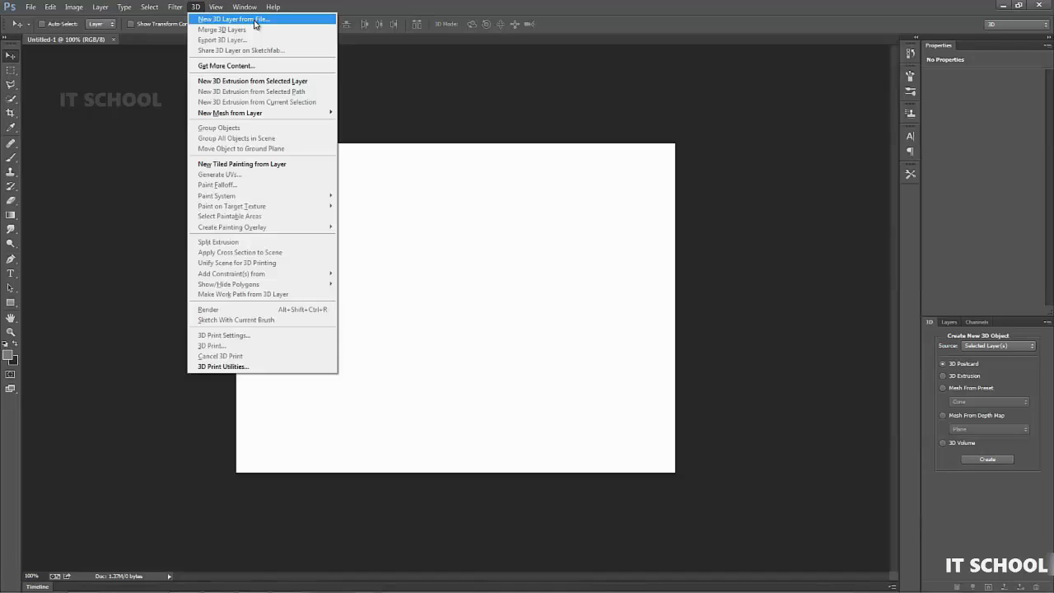
{"action": "left_click", "coordinate": [254, 22]}
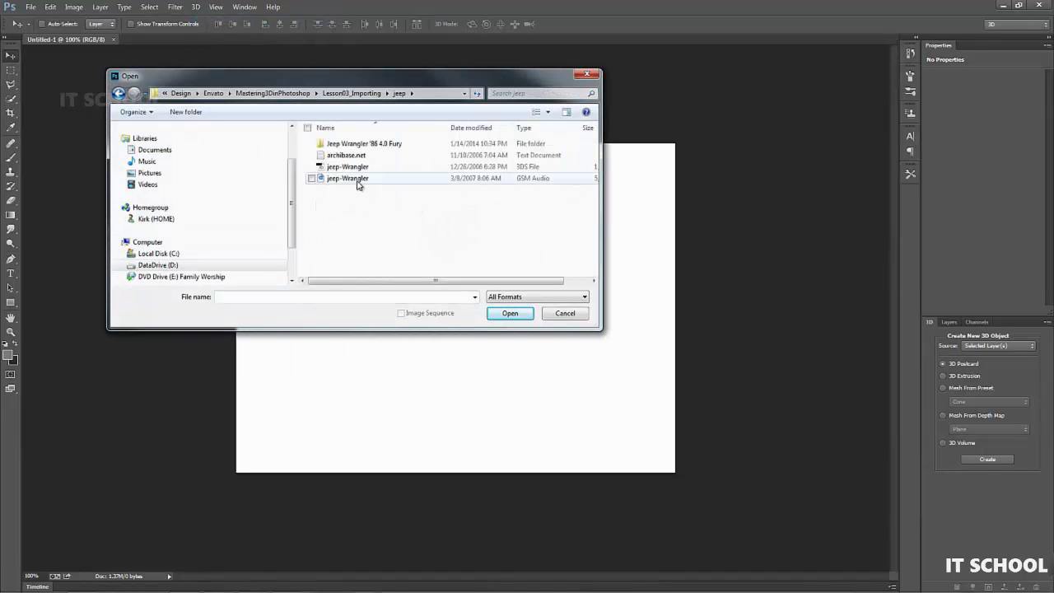
{"action": "left_click", "coordinate": [356, 169]}
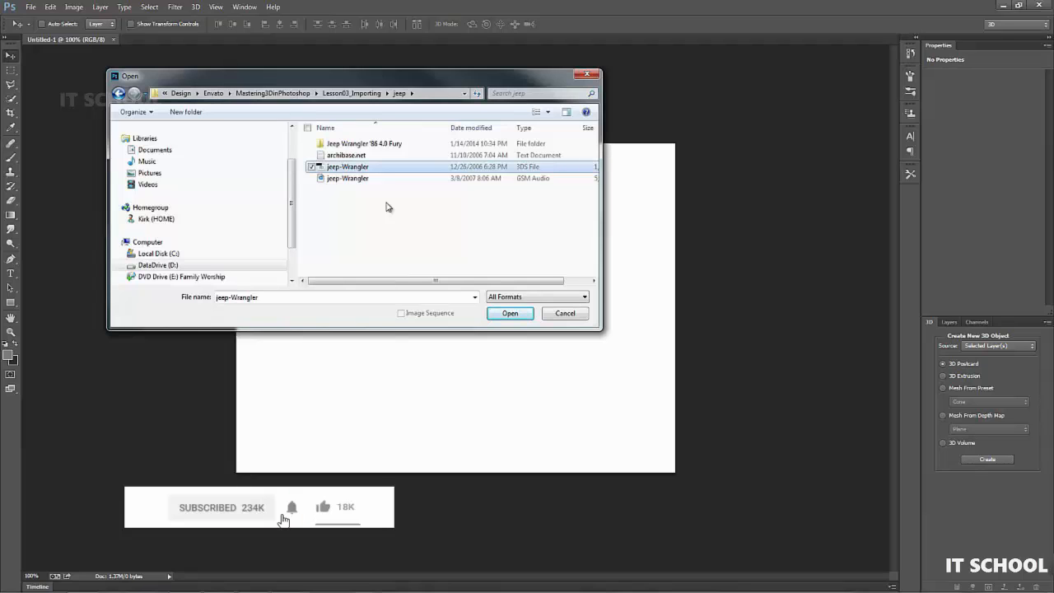
{"action": "left_click", "coordinate": [540, 298]}
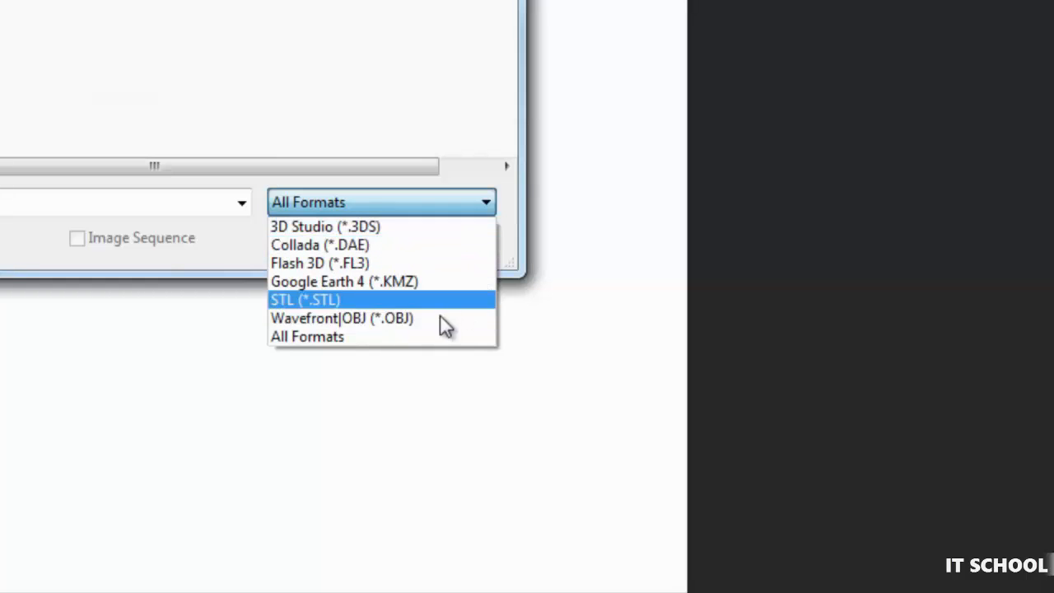
{"action": "left_click", "coordinate": [483, 180]}
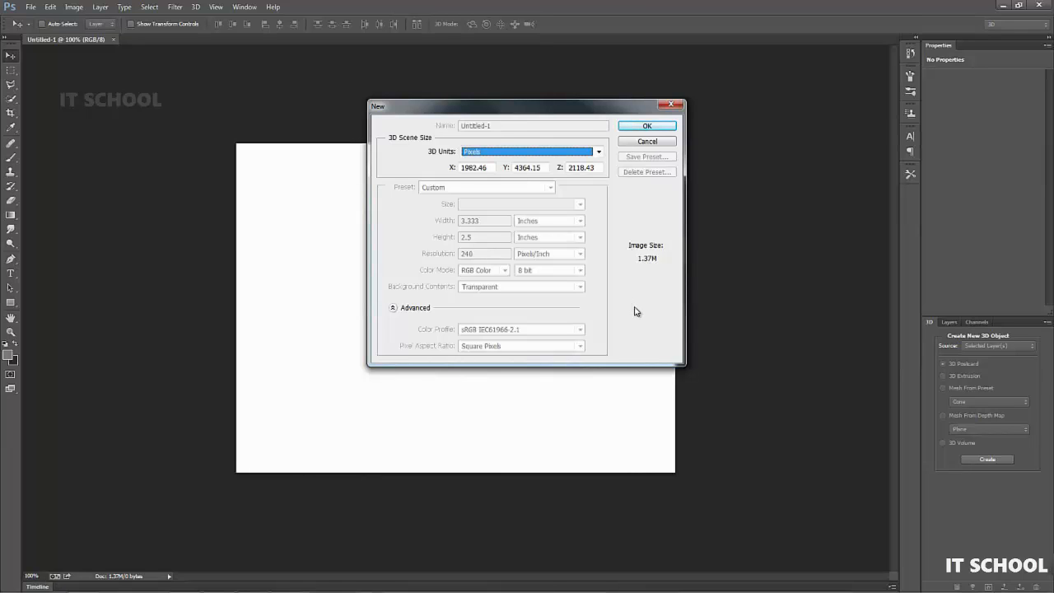
{"action": "left_click", "coordinate": [490, 153]}
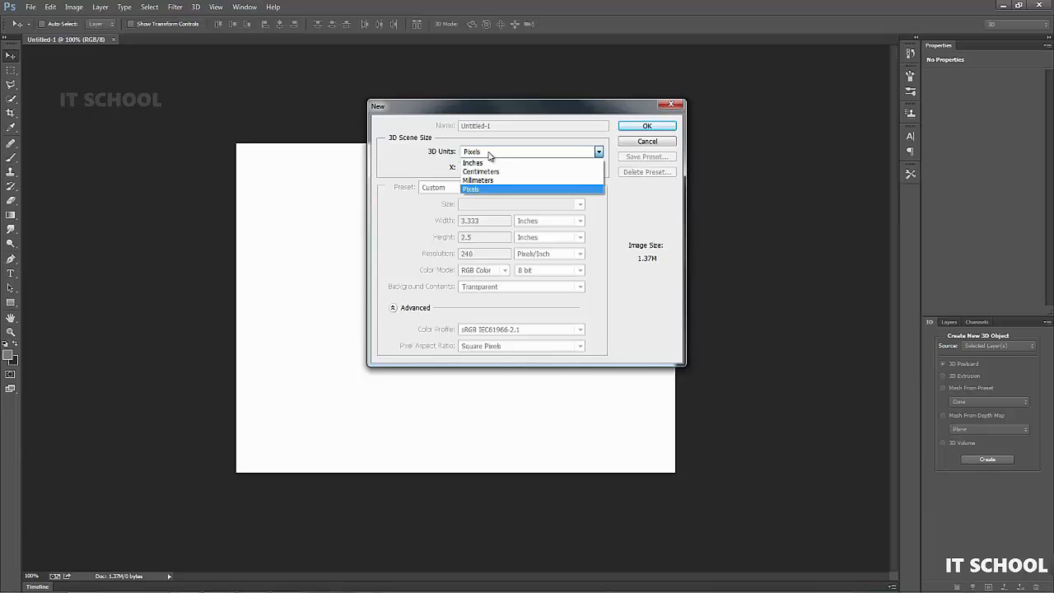
{"action": "left_click", "coordinate": [489, 154]}
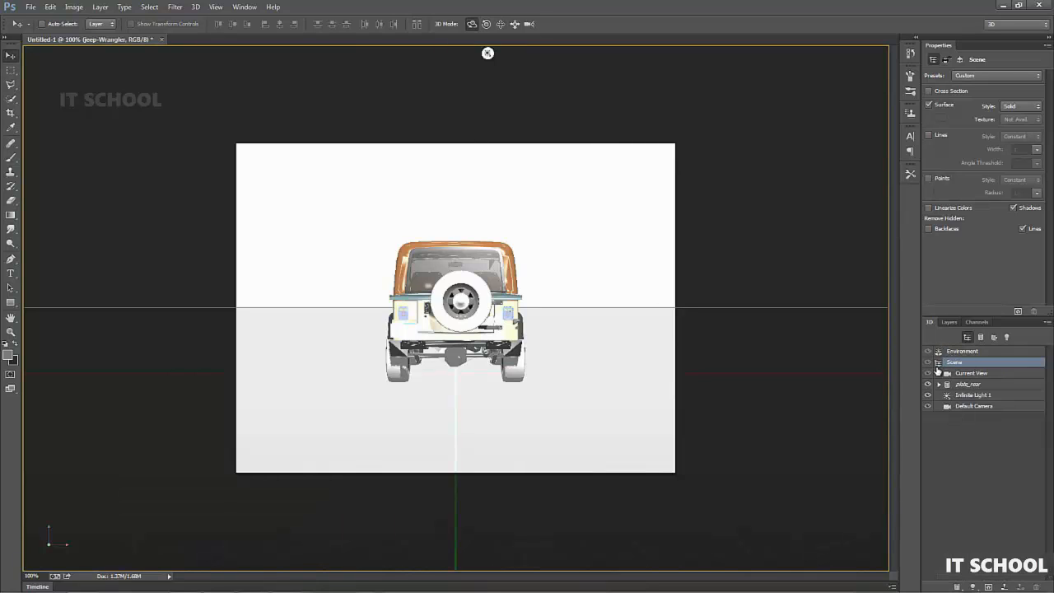
Step: Filter the 3D scene list to materials and examine the materials of the imported jeep
{"action": "scroll", "coordinate": [1051, 449], "scroll_direction": "down", "scroll_amount": 2}
{"action": "left_click_drag", "start_coordinate": [1050, 448], "coordinate": [1050, 406]}
{"action": "left_click", "coordinate": [994, 337]}
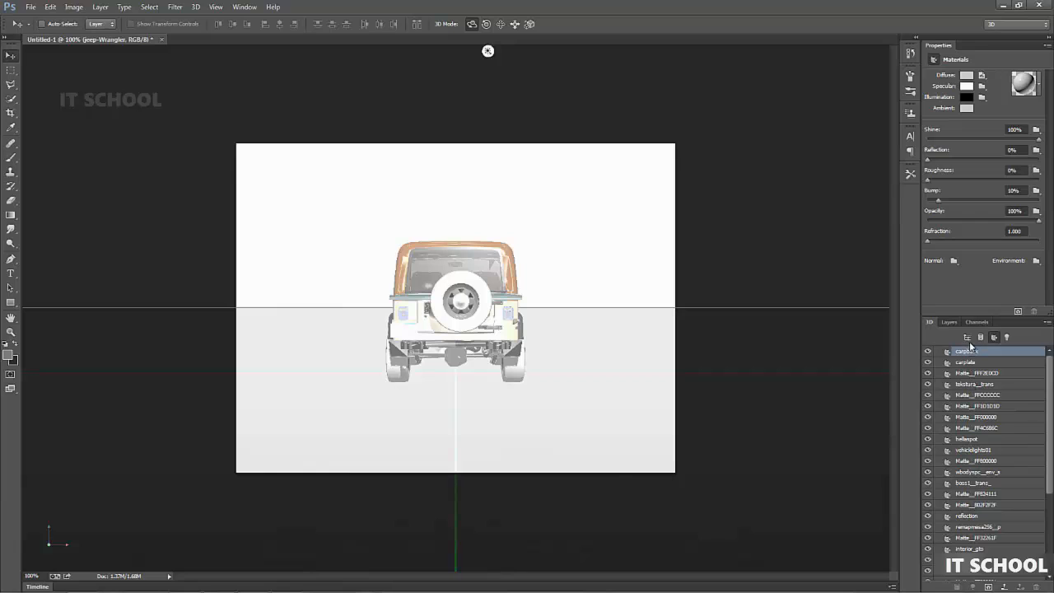
Step: Return to the whole scene list and orbit the Current View camera to show the jeep's front and side from slightly above
{"action": "left_click", "coordinate": [968, 337]}
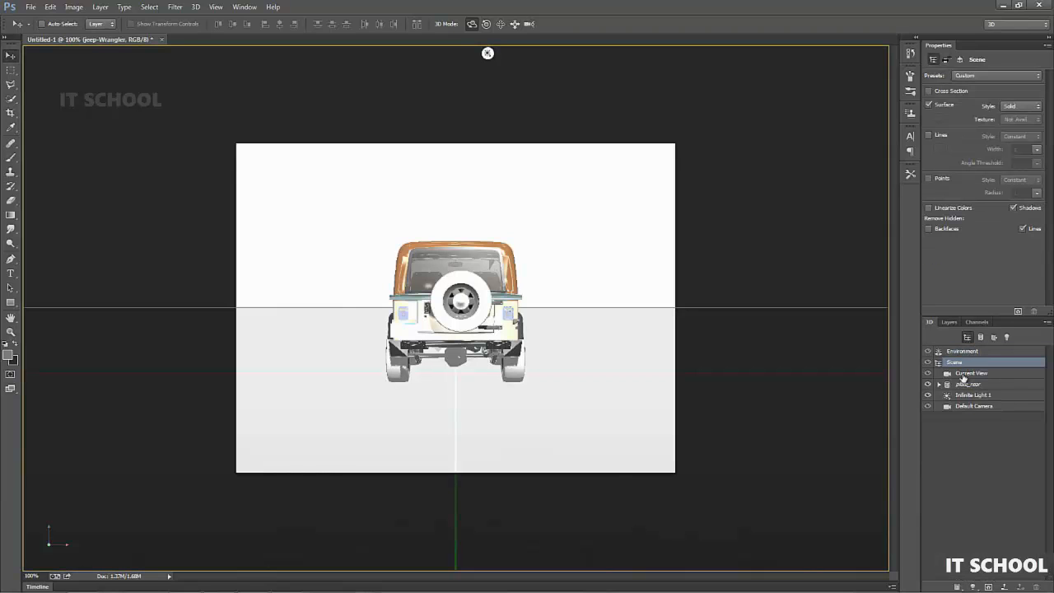
{"action": "left_click", "coordinate": [965, 375]}
{"action": "left_click_drag", "start_coordinate": [613, 240], "coordinate": [536, 249]}
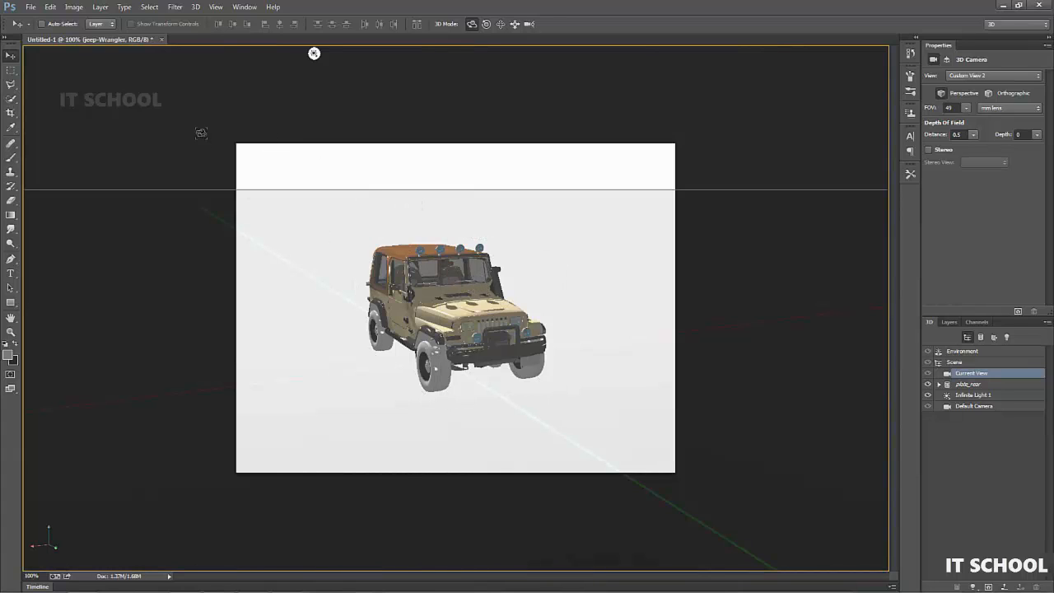
Step: Show the 3D Secondary View at a larger size and review its available camera views
{"action": "left_click", "coordinate": [216, 7]}
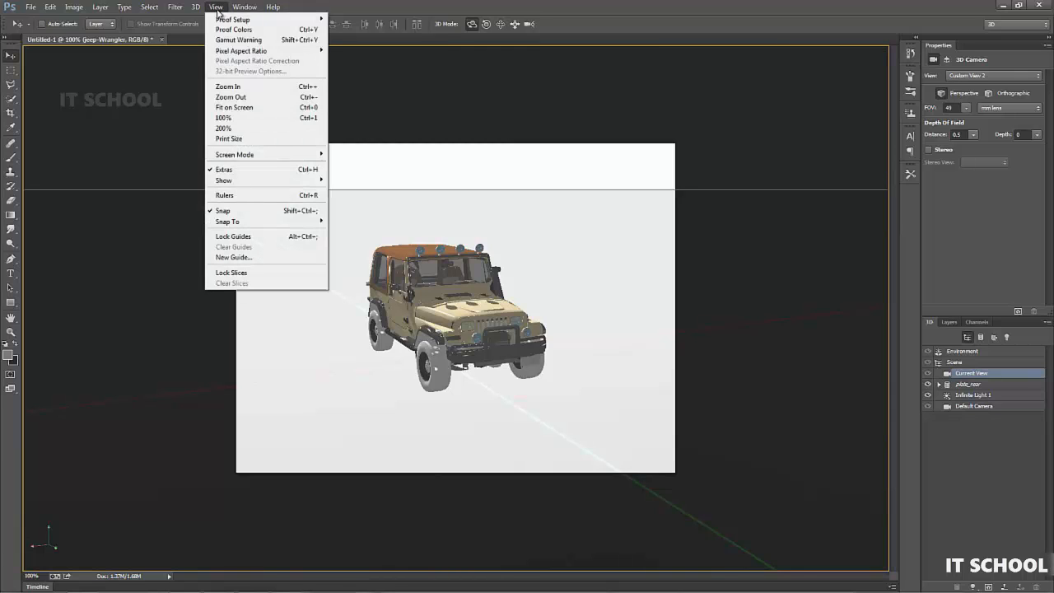
{"action": "mouse_move", "coordinate": [248, 181]}
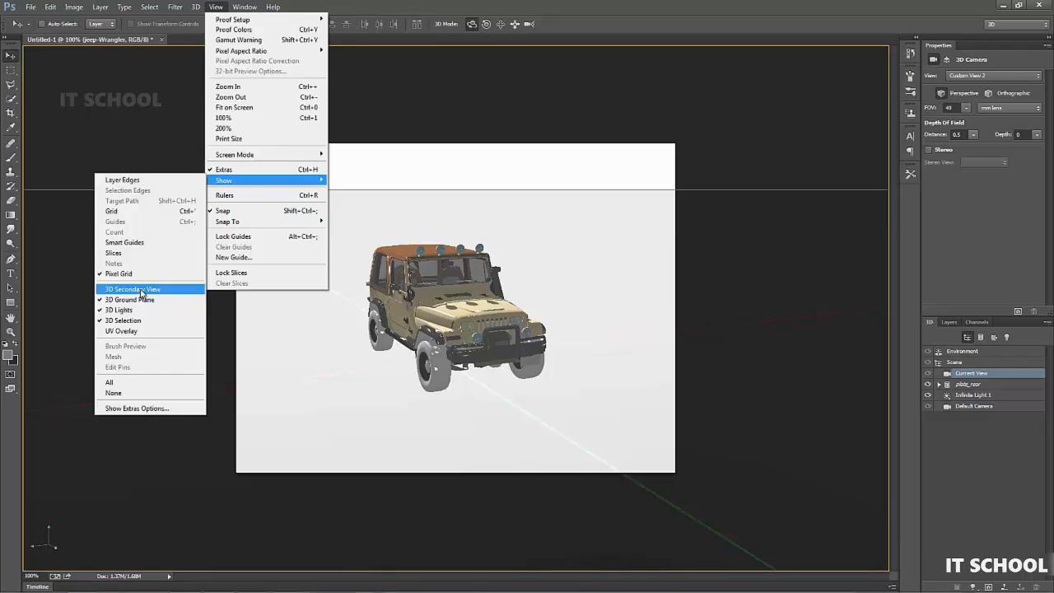
{"action": "left_click", "coordinate": [142, 294]}
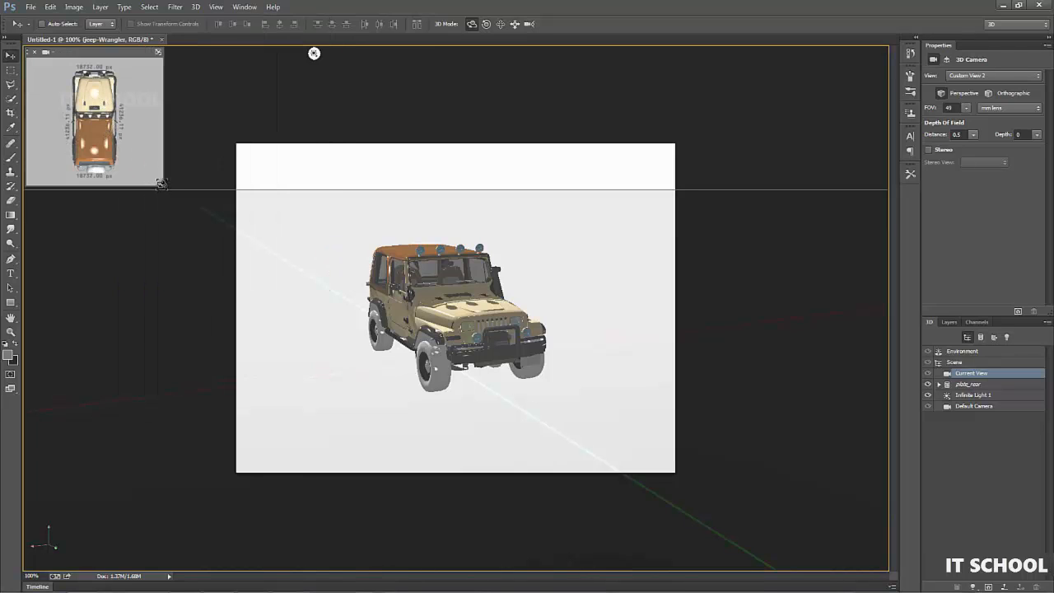
{"action": "left_click_drag", "start_coordinate": [161, 185], "coordinate": [210, 290]}
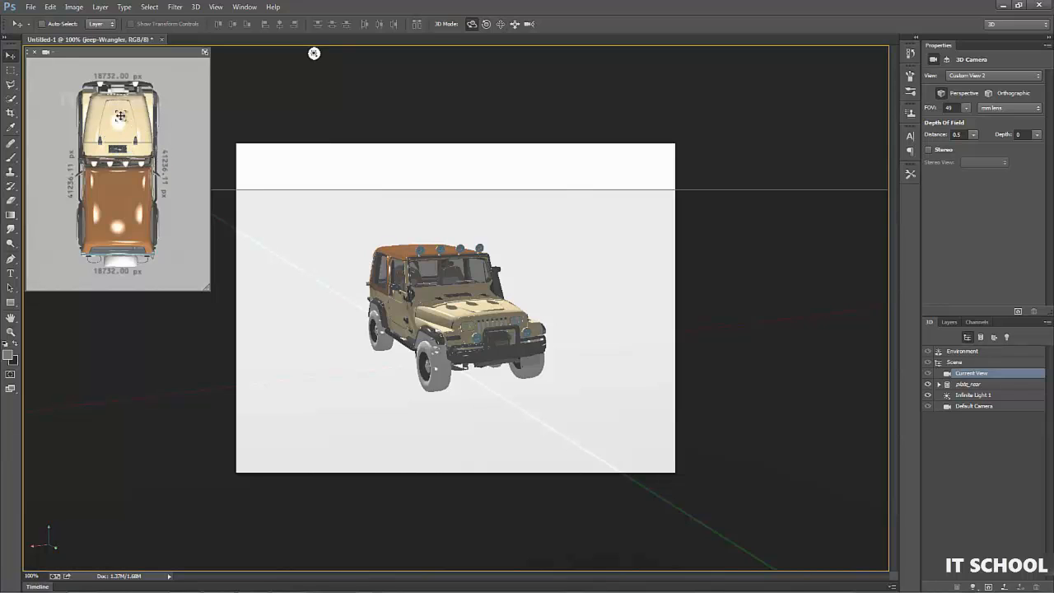
{"action": "left_click", "coordinate": [52, 54]}
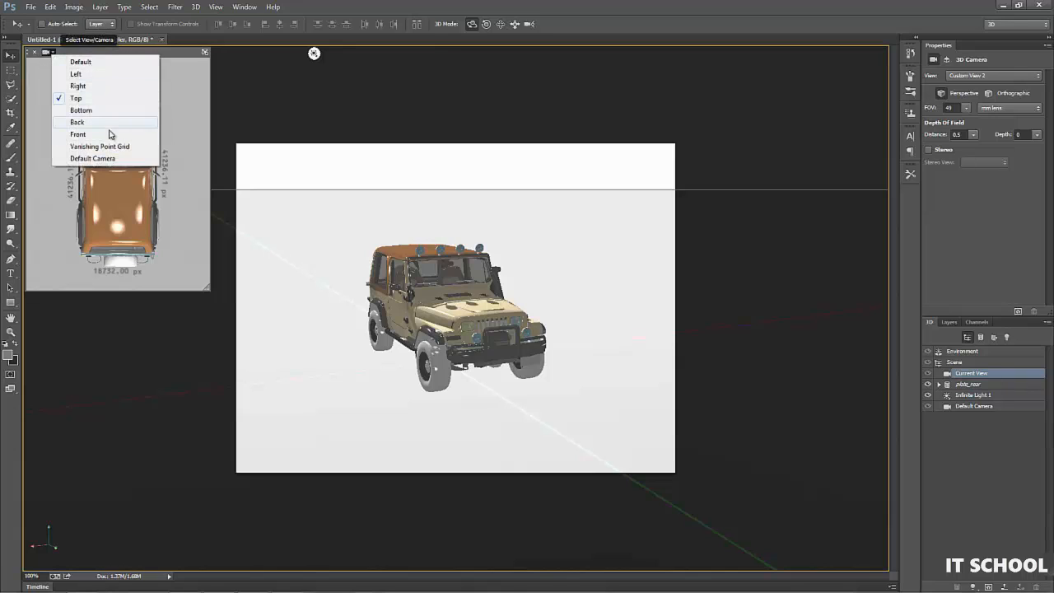
{"action": "left_click", "coordinate": [173, 58]}
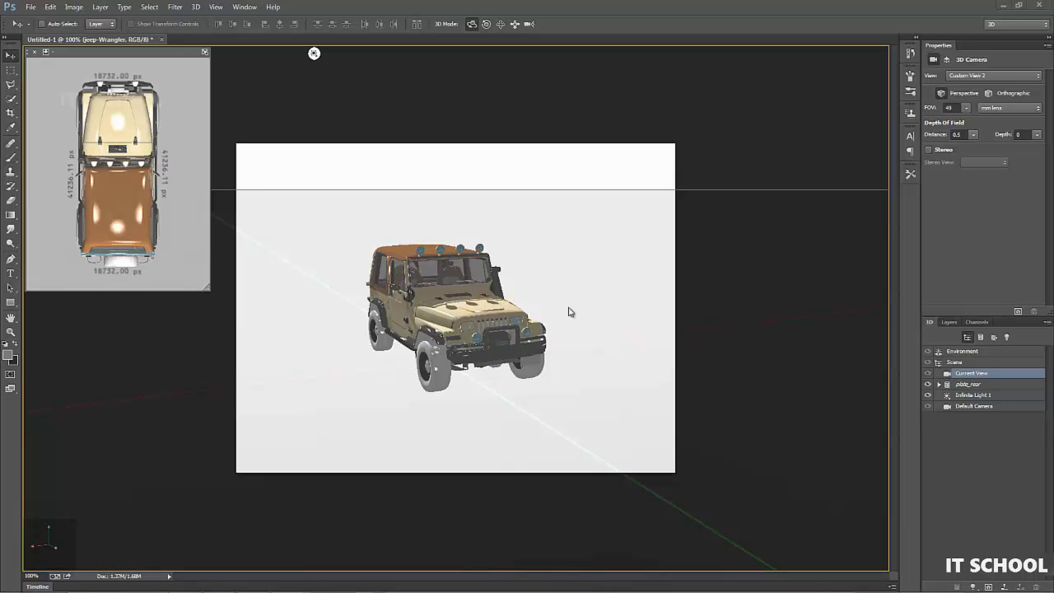
Step: Expand the plate_rear mesh, review its materials and examine the selected jeep mesh up close
{"action": "left_click", "coordinate": [939, 384]}
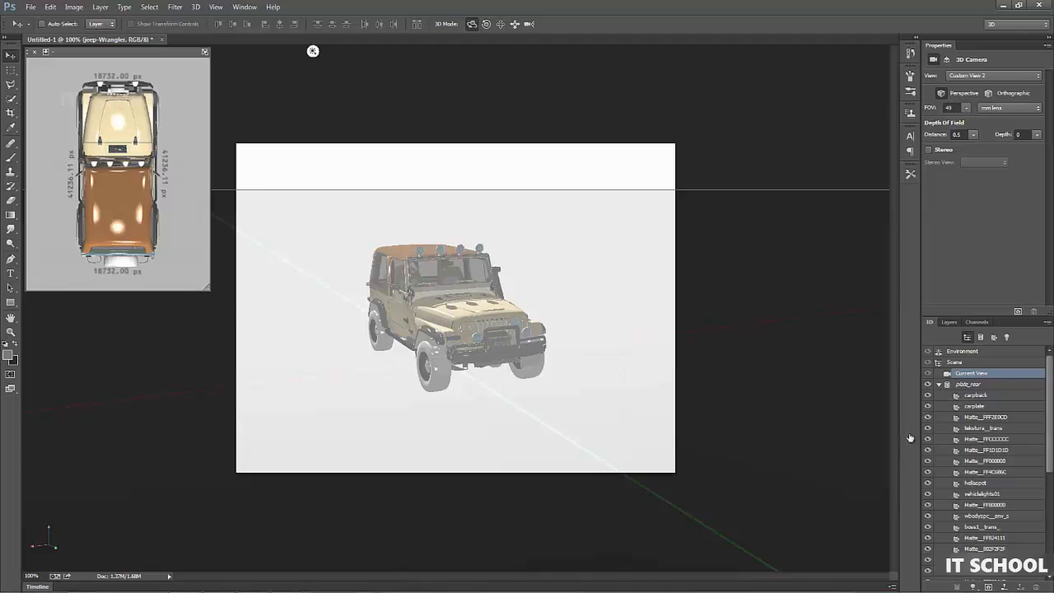
{"action": "left_click", "coordinate": [977, 407]}
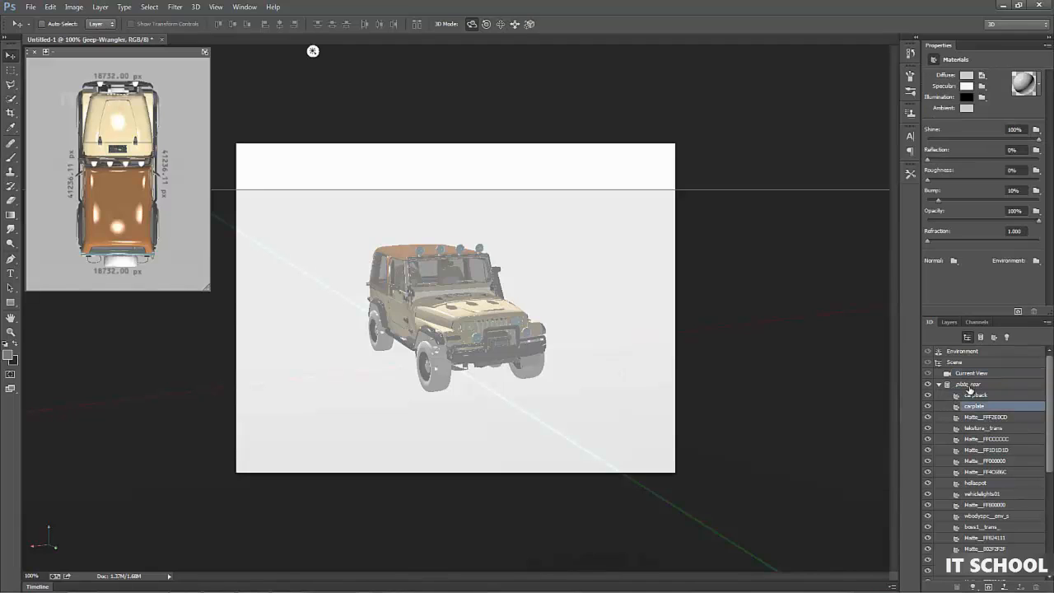
{"action": "left_click", "coordinate": [969, 386]}
{"action": "scroll", "coordinate": [988, 503], "scroll_direction": "down", "scroll_amount": 7}
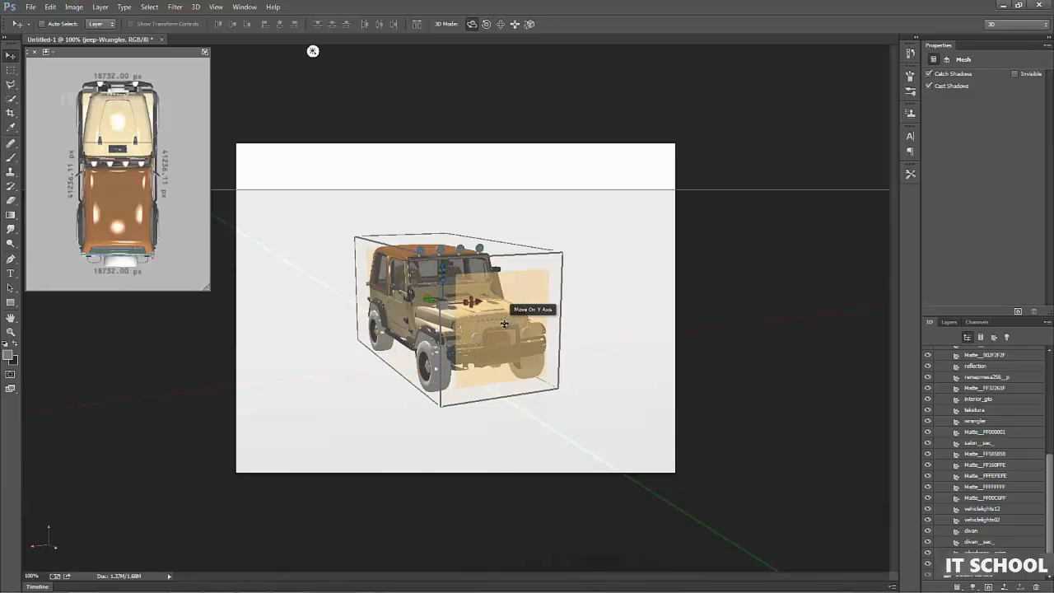
{"action": "key", "text": "ctrl+plus"}
{"action": "key", "text": "ctrl+plus"}
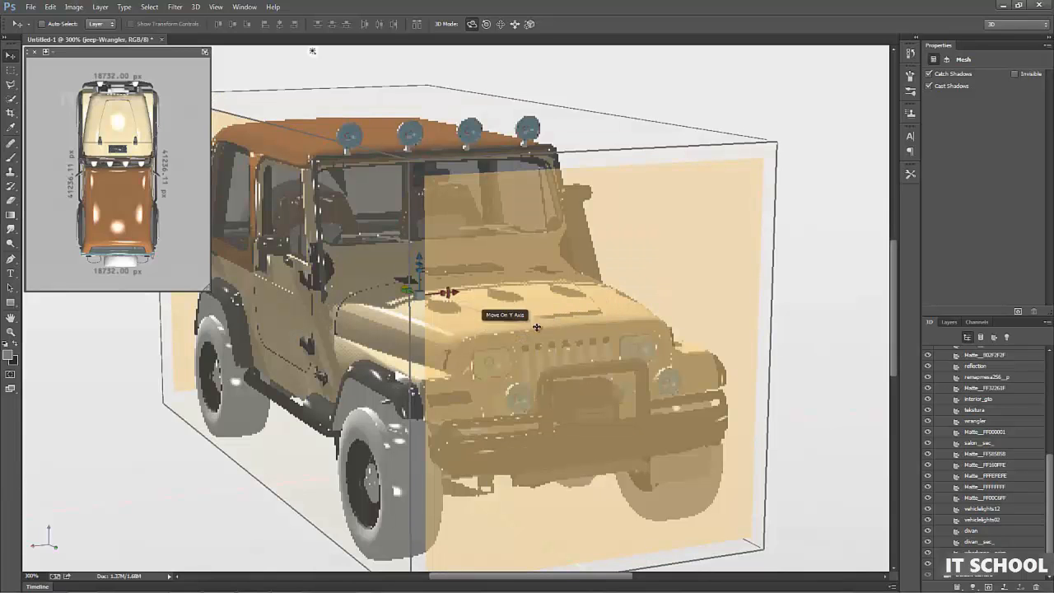